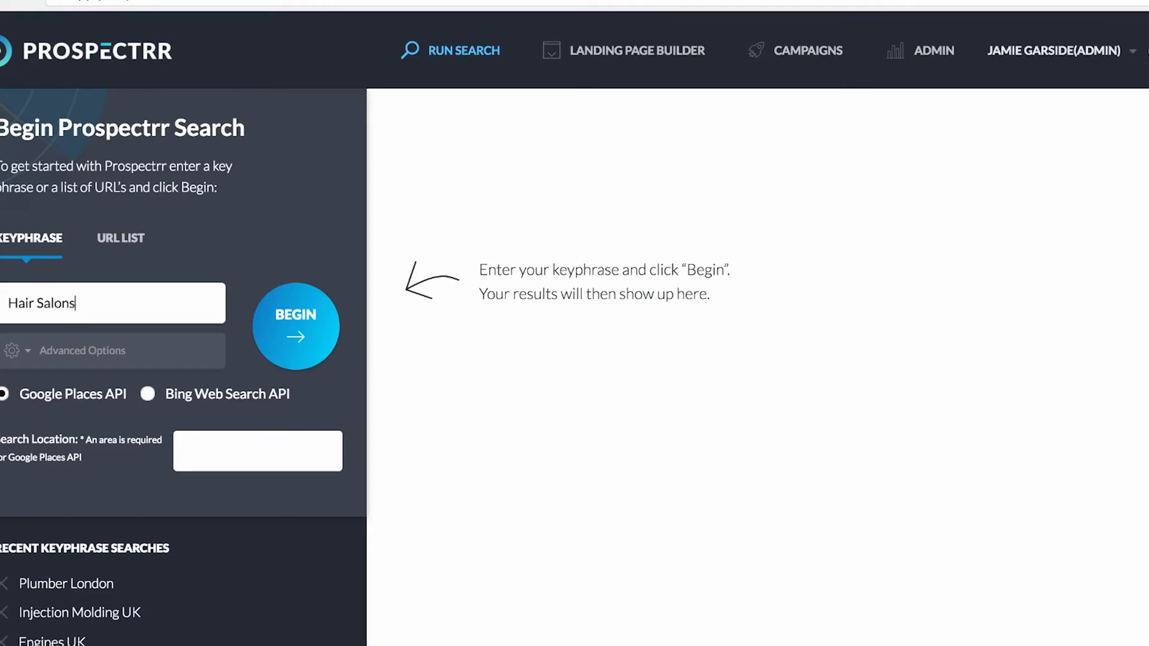
Set the search location to New York, NY, United States and run the Google Places search for "Hair Salons".
{"action": "scroll", "coordinate": [115, 398], "scroll_direction": "down", "scroll_amount": 2}
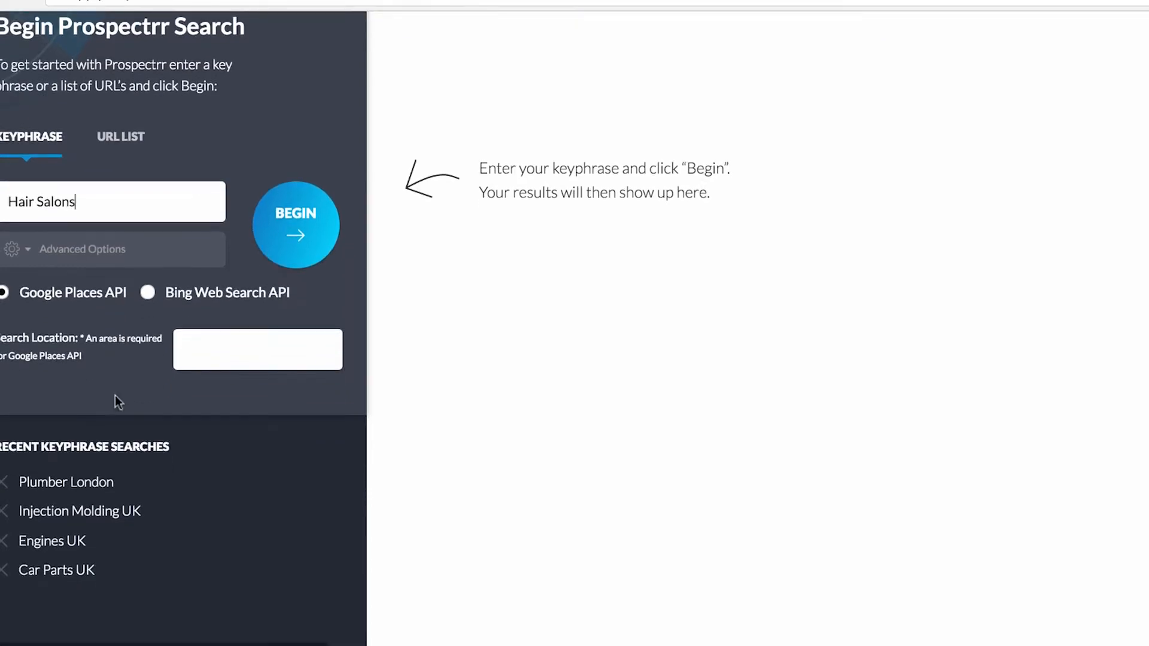
{"action": "left_click", "coordinate": [227, 354]}
{"action": "left_click", "coordinate": [269, 391]}
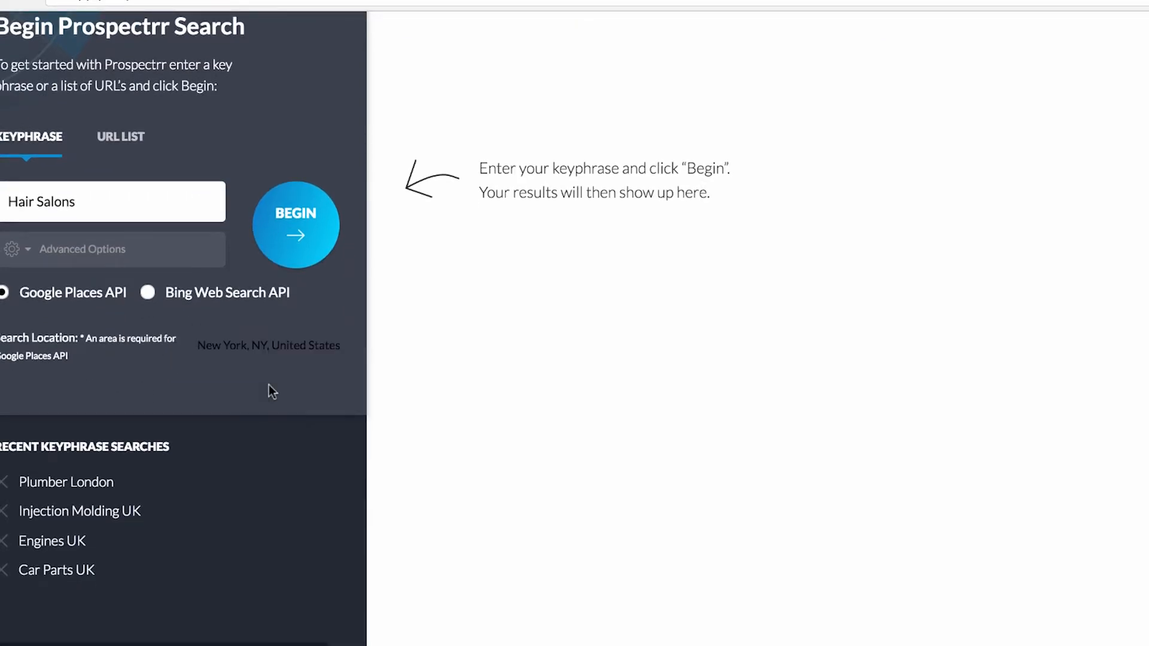
{"action": "left_click", "coordinate": [121, 251]}
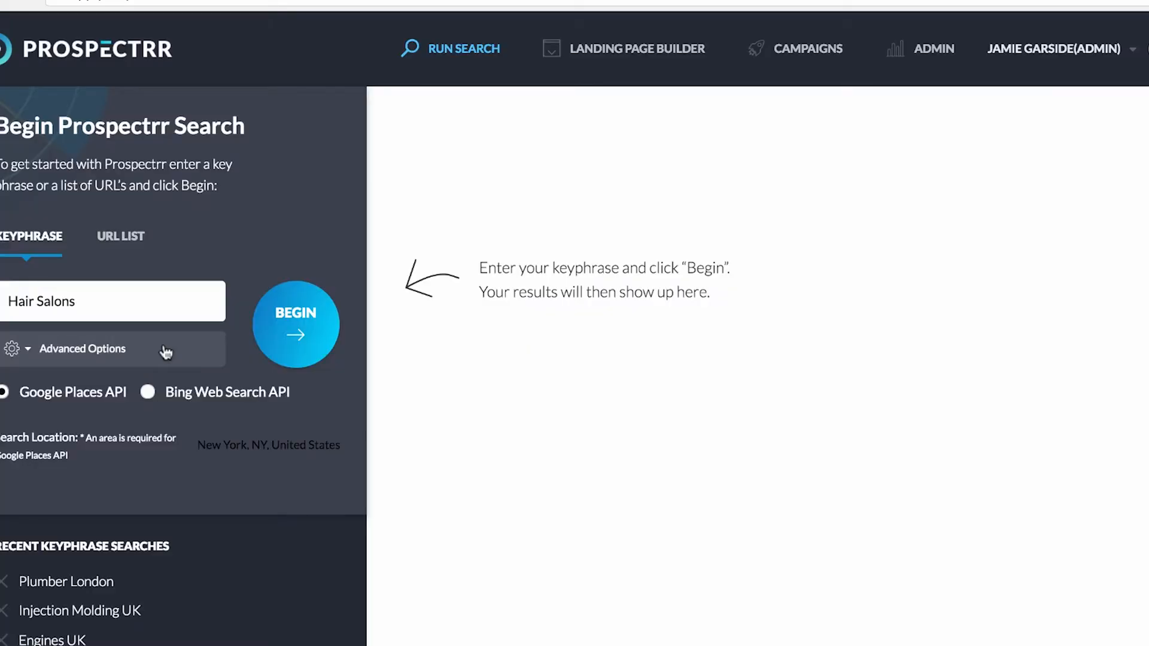
{"action": "left_click", "coordinate": [290, 318]}
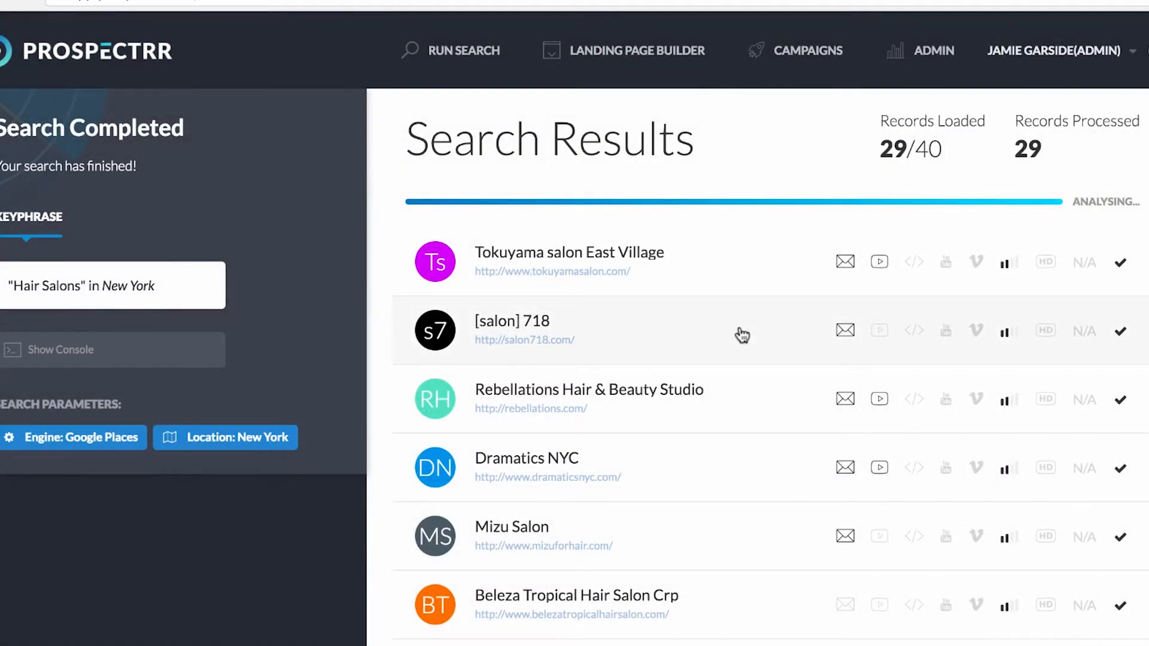
Look through the hair salon results and examine the email, video link and social details of Tokuyama salon East Village.
{"action": "scroll", "coordinate": [742, 335], "scroll_direction": "down", "scroll_amount": 10}
{"action": "scroll", "coordinate": [742, 335], "scroll_direction": "up", "scroll_amount": 10}
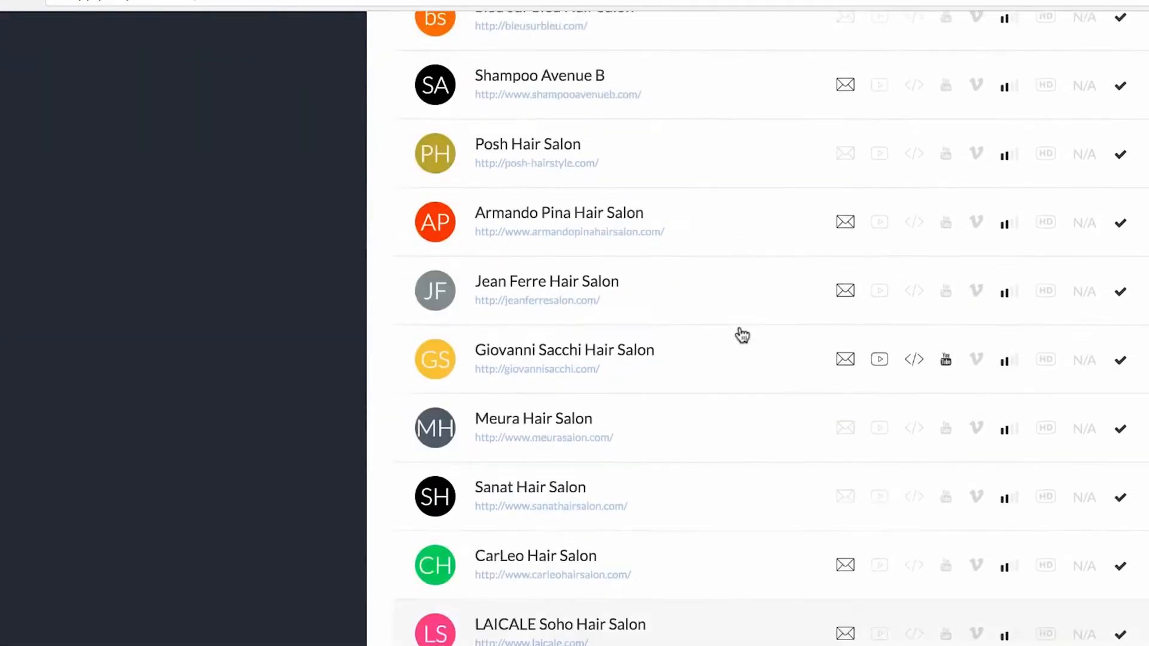
{"action": "scroll", "coordinate": [742, 335], "scroll_direction": "down", "scroll_amount": 10}
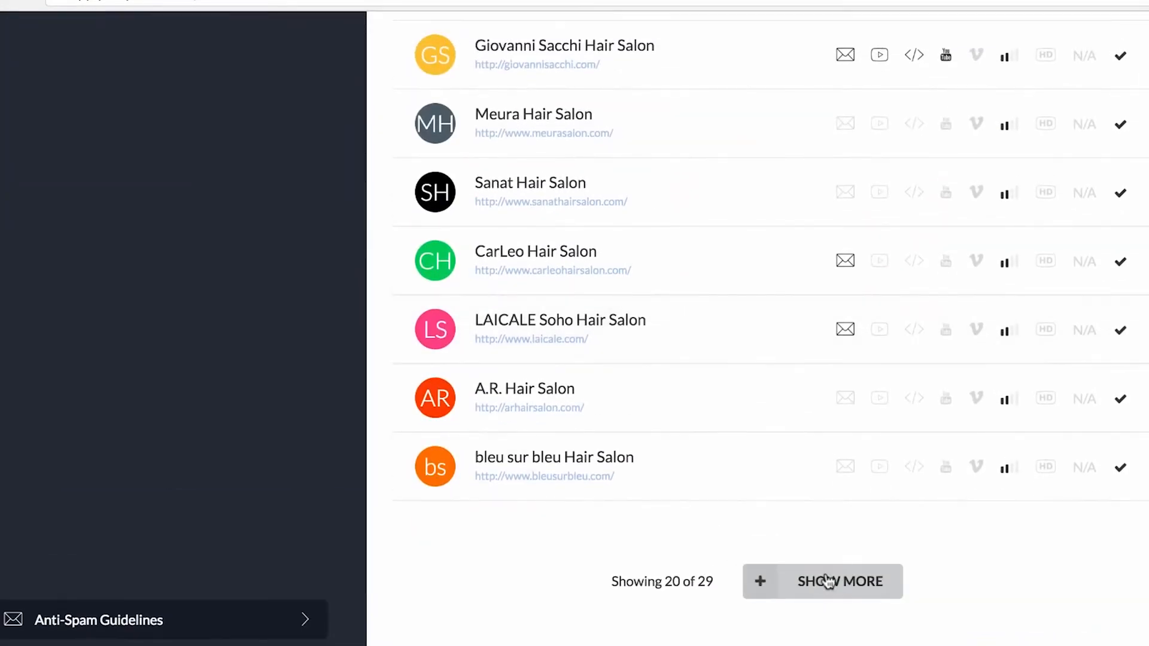
{"action": "scroll", "coordinate": [749, 394], "scroll_direction": "up", "scroll_amount": 10}
{"action": "scroll", "coordinate": [749, 394], "scroll_direction": "down", "scroll_amount": 2}
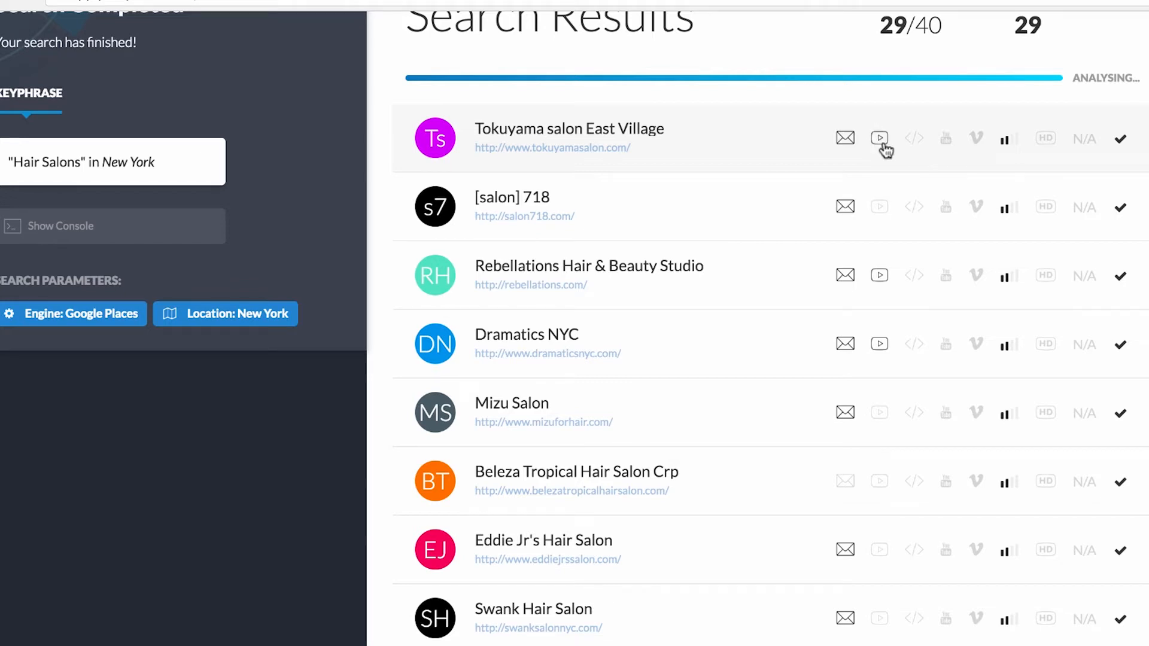
{"action": "left_click", "coordinate": [808, 160]}
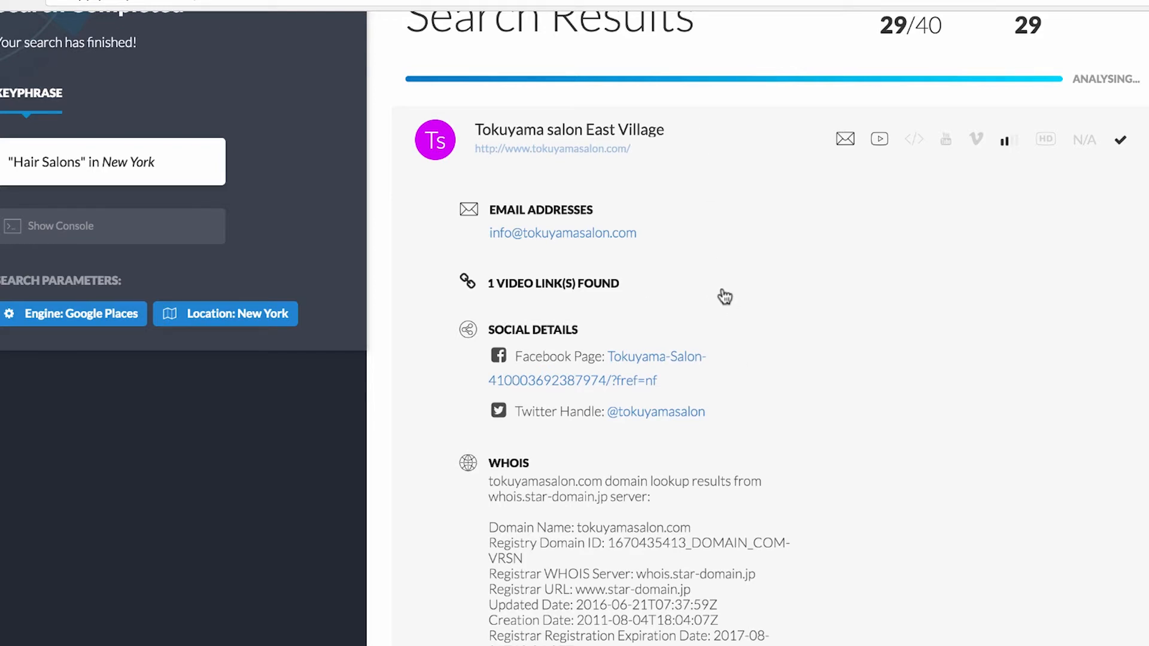
{"action": "scroll", "coordinate": [721, 296], "scroll_direction": "down", "scroll_amount": 3}
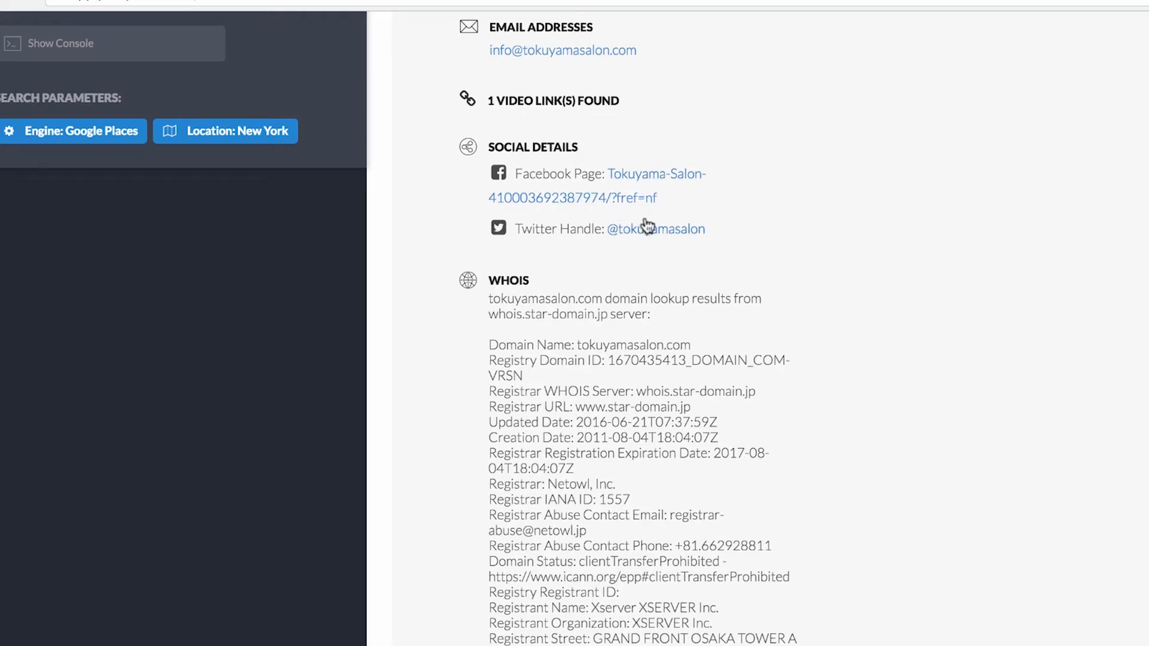
{"action": "left_click", "coordinate": [664, 174]}
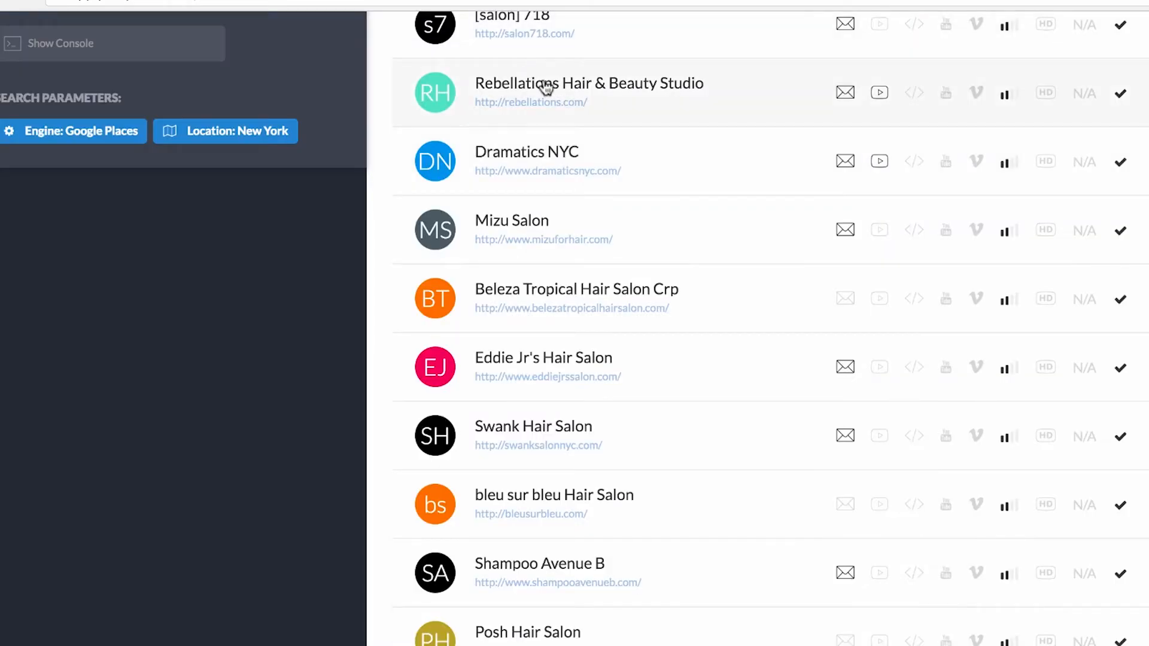
Review the full Tokuyama salon East Village record, from WHOIS data through Alexa rank, WordPress, analytics and page word count.
{"action": "scroll", "coordinate": [546, 84], "scroll_direction": "up", "scroll_amount": 5}
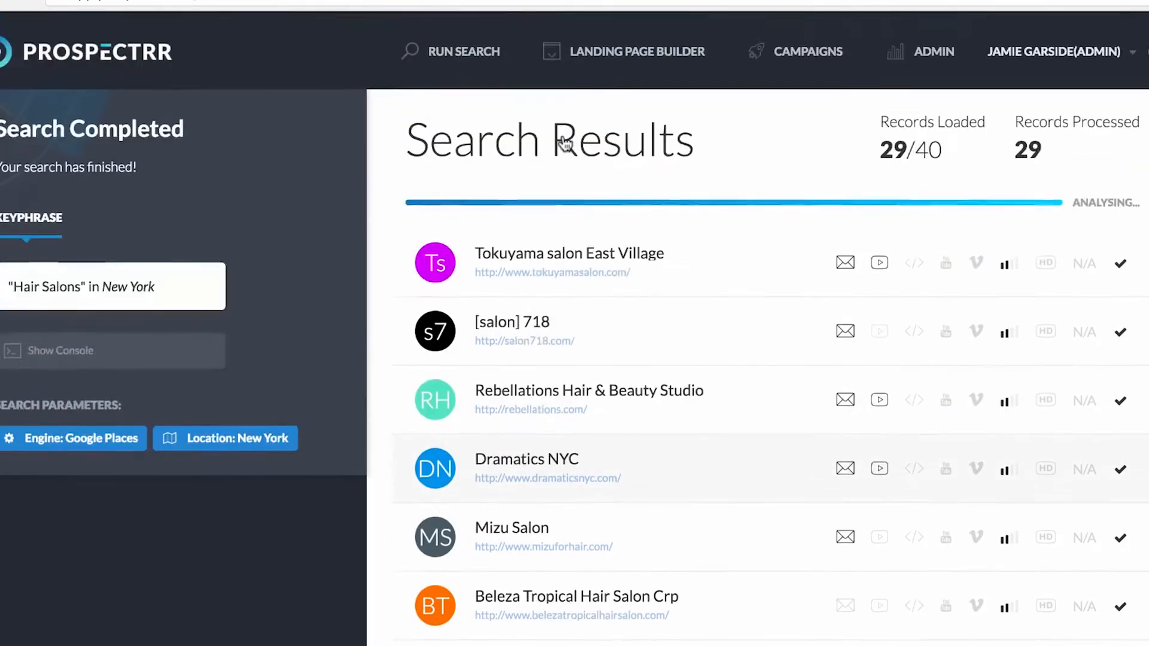
{"action": "left_click", "coordinate": [682, 280]}
{"action": "scroll", "coordinate": [683, 280], "scroll_direction": "down", "scroll_amount": 2}
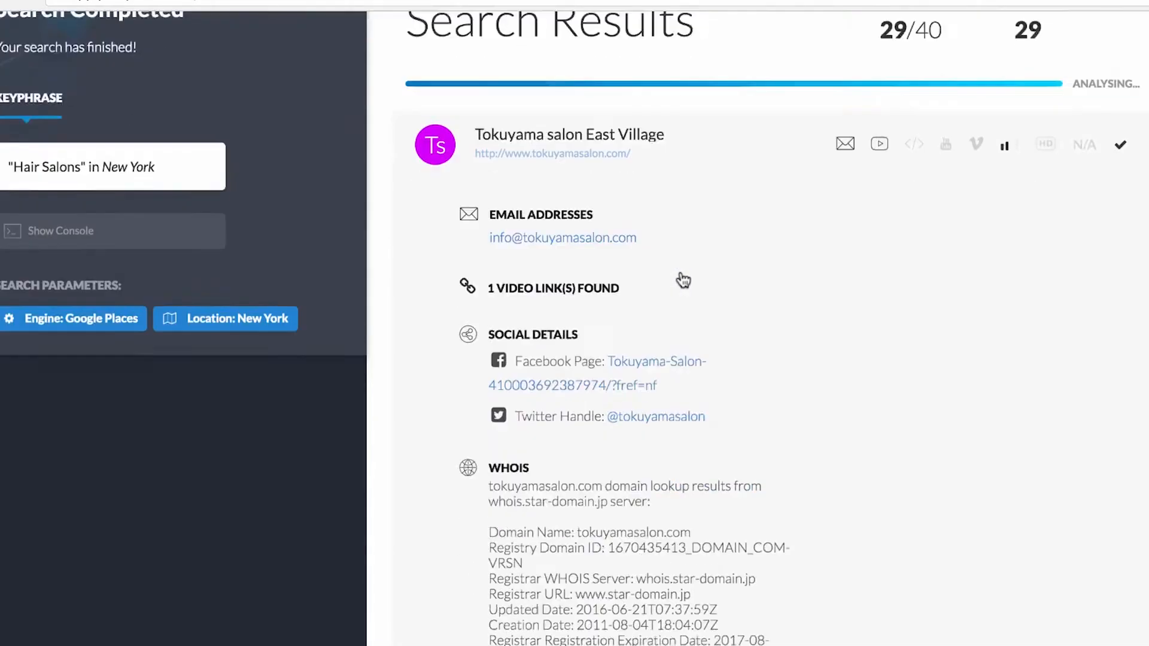
{"action": "scroll", "coordinate": [682, 280], "scroll_direction": "down", "scroll_amount": 3}
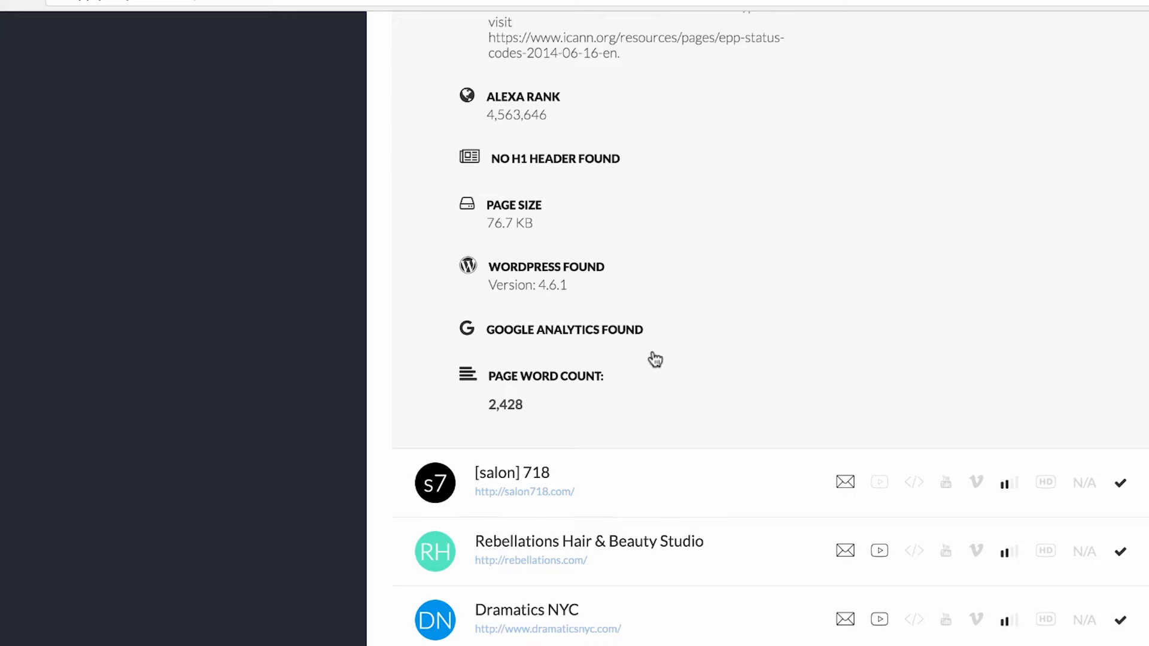
{"action": "scroll", "coordinate": [655, 359], "scroll_direction": "up", "scroll_amount": 15}
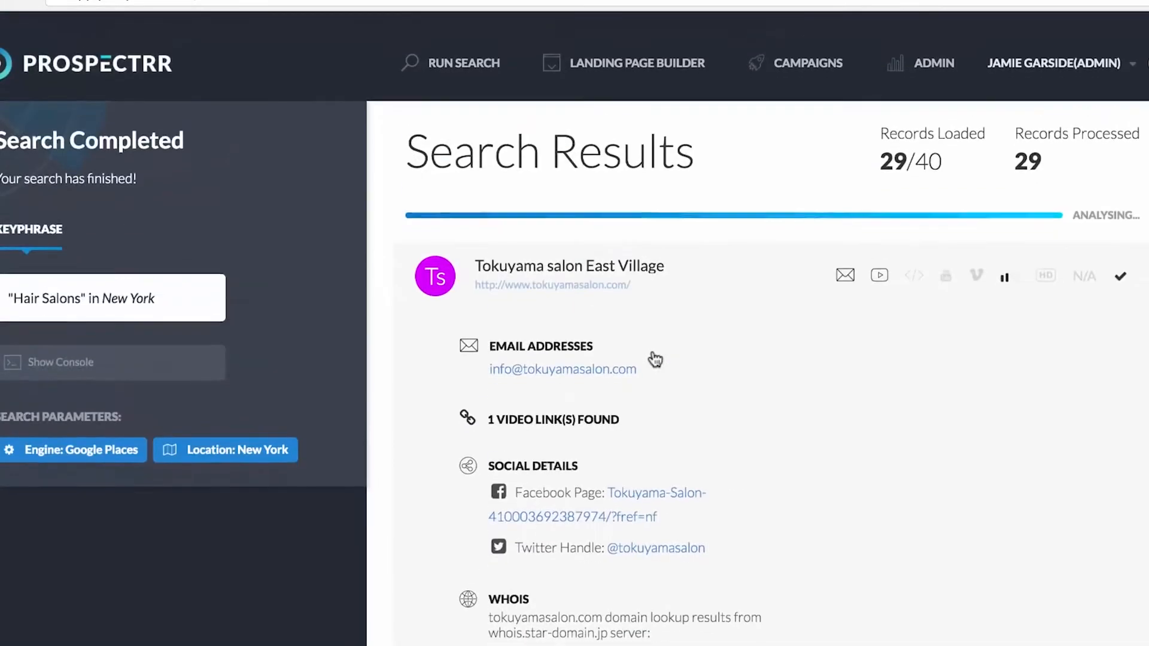
{"action": "left_click", "coordinate": [744, 298]}
Examine the videos, contact pages and social details in the Giovanni Sacchi Hair Salon record, and collapse it.
{"action": "scroll", "coordinate": [755, 279], "scroll_direction": "down", "scroll_amount": 3}
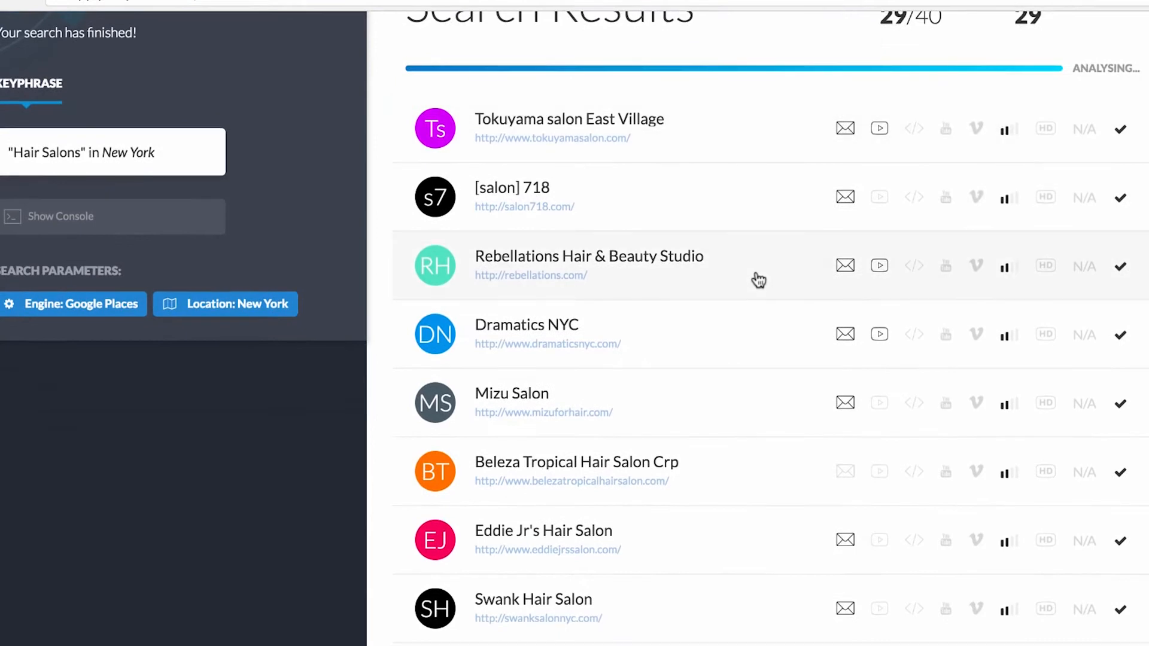
{"action": "scroll", "coordinate": [758, 279], "scroll_direction": "down", "scroll_amount": 10}
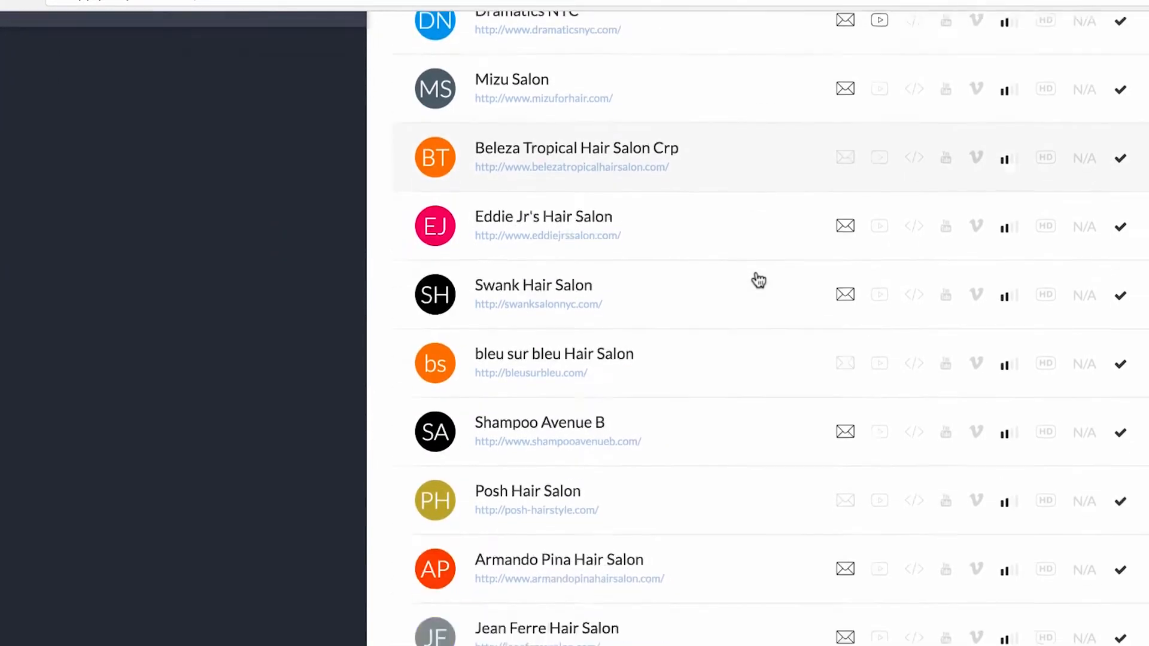
{"action": "scroll", "coordinate": [756, 277], "scroll_direction": "down", "scroll_amount": 4}
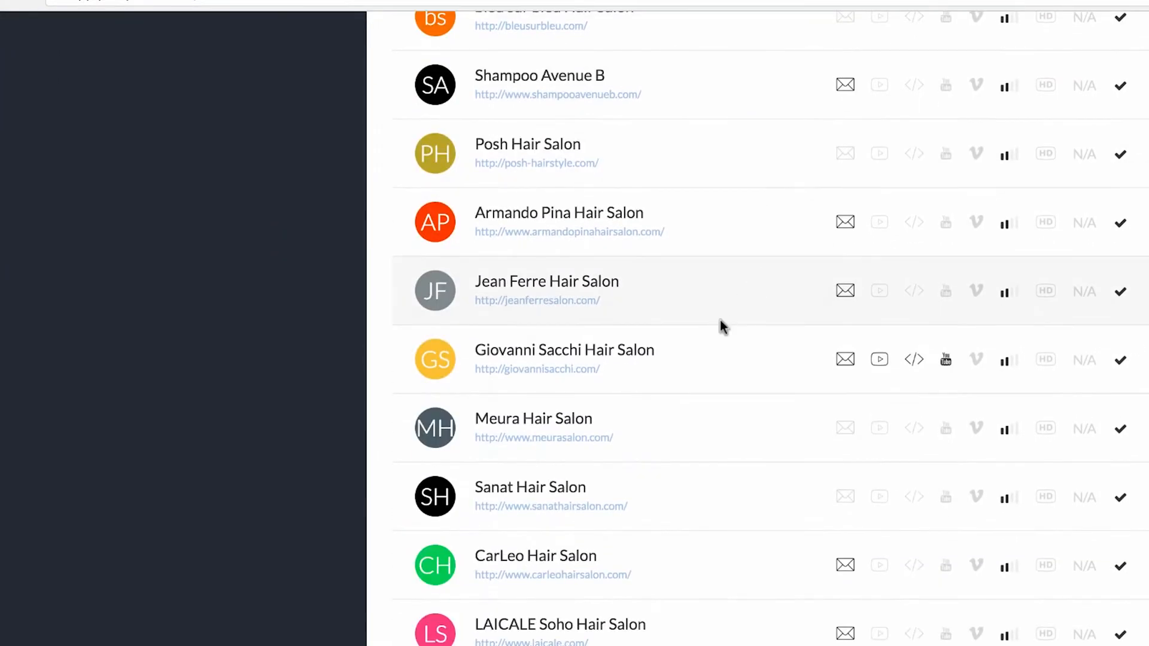
{"action": "left_click", "coordinate": [706, 361]}
{"action": "scroll", "coordinate": [706, 362], "scroll_direction": "down", "scroll_amount": 6}
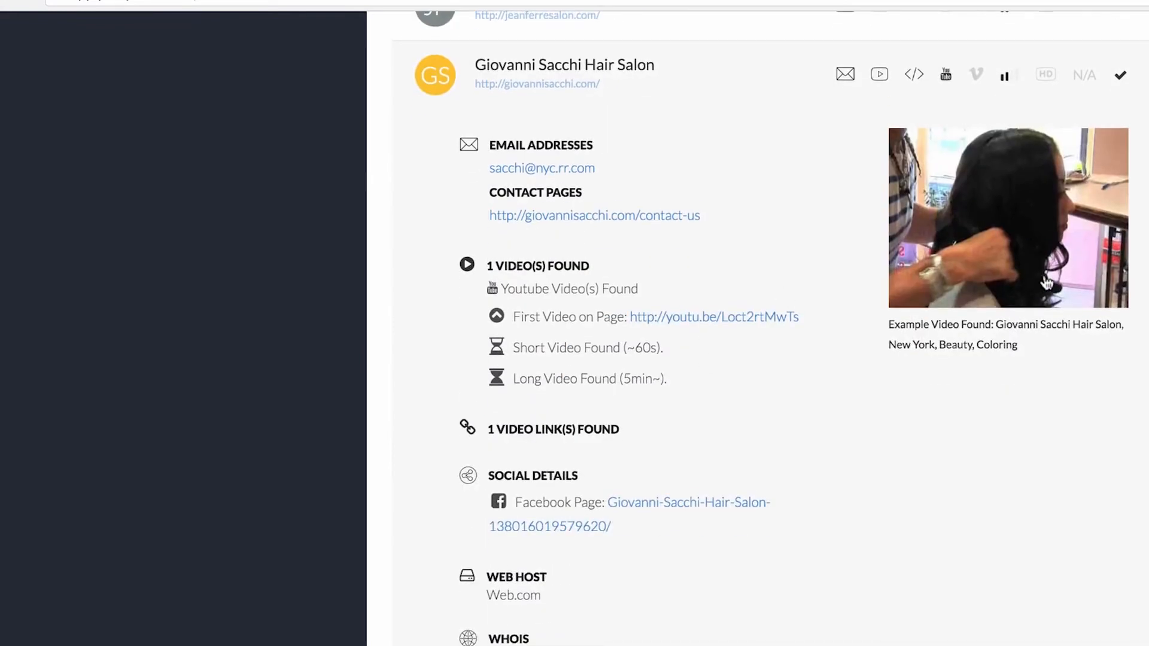
{"action": "left_click", "coordinate": [984, 257]}
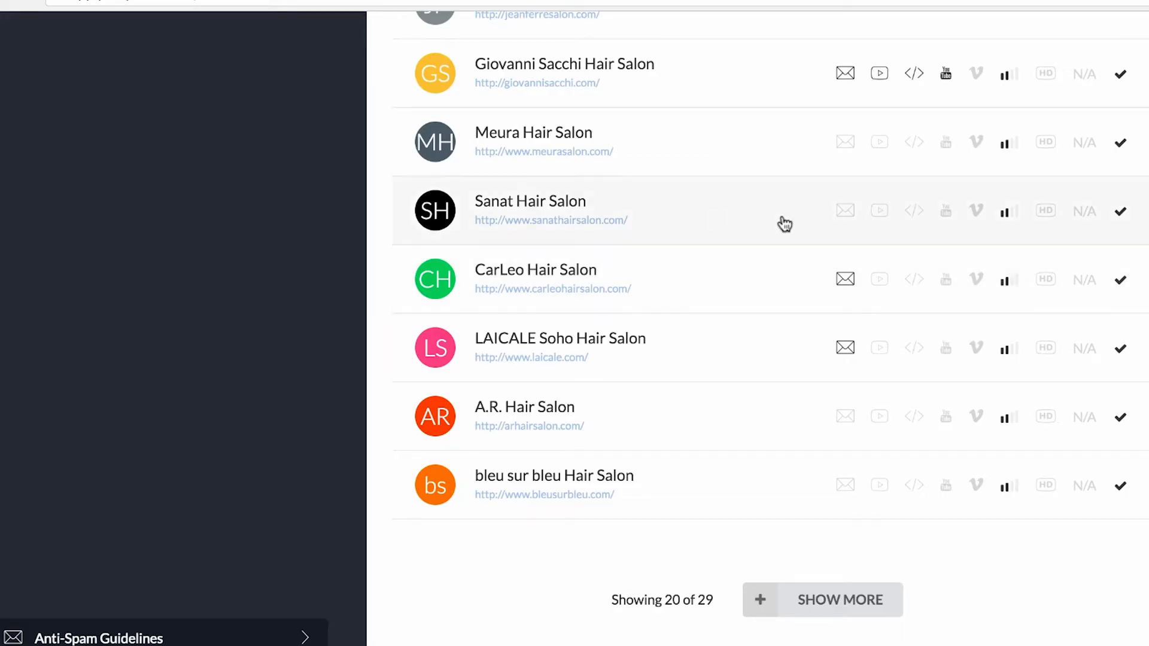
Review the contact and video indicators across the listed salons and open the Export & Campaign settings.
{"action": "scroll", "coordinate": [785, 225], "scroll_direction": "up", "scroll_amount": 10}
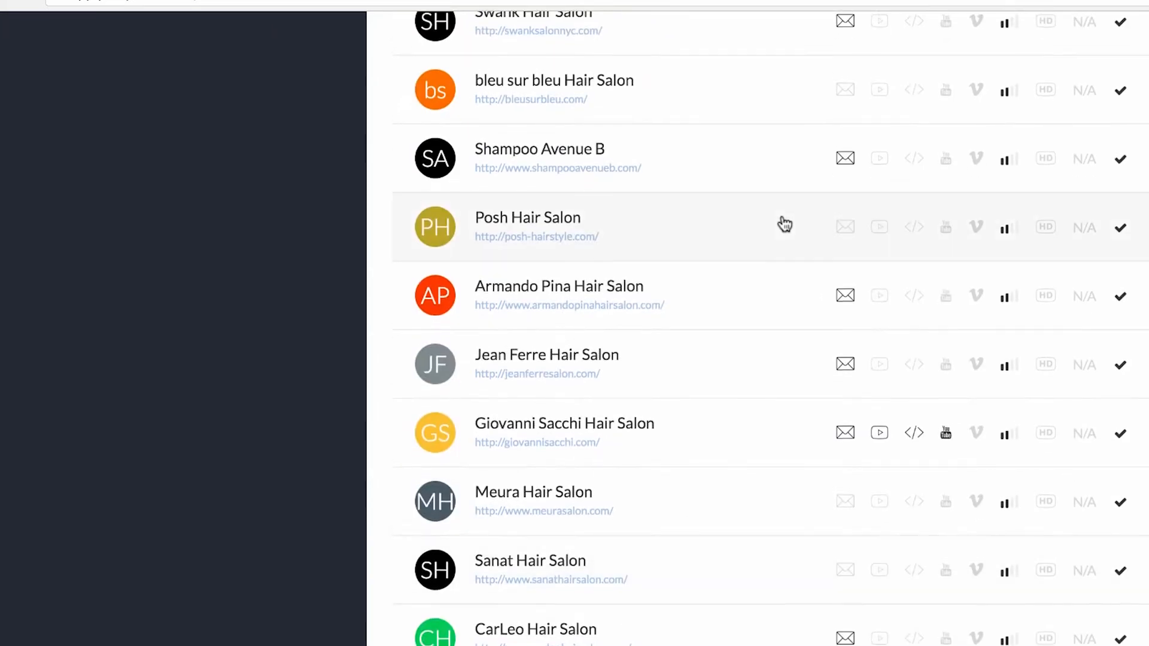
{"action": "scroll", "coordinate": [785, 239], "scroll_direction": "up", "scroll_amount": 2}
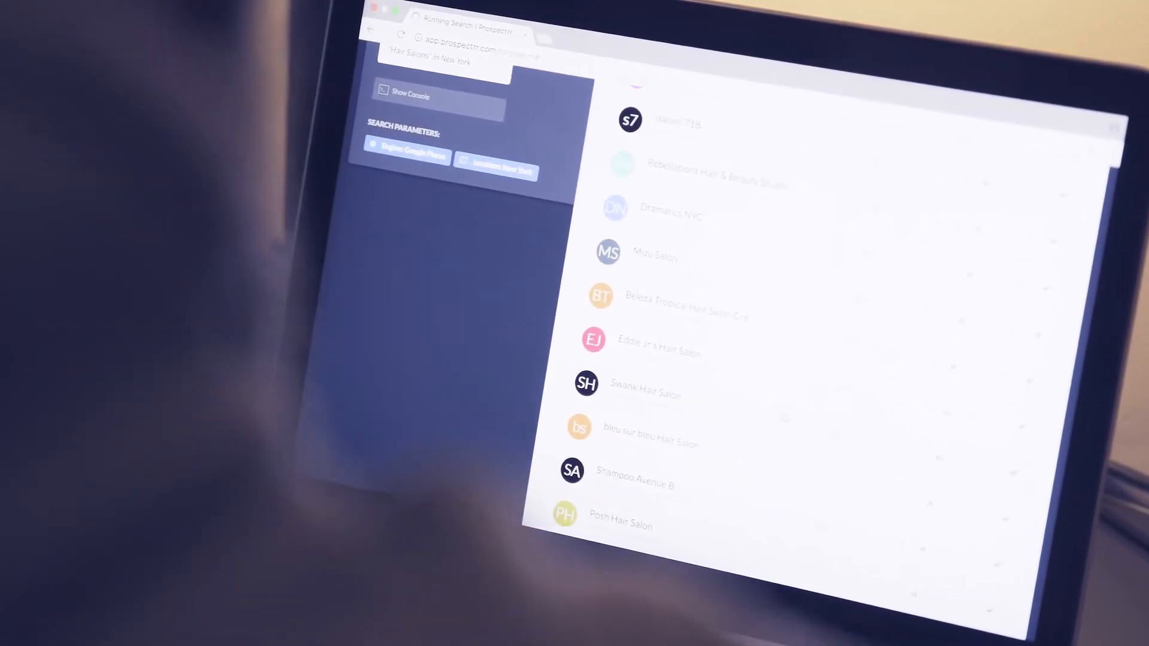
{"action": "scroll", "coordinate": [778, 329], "scroll_direction": "down", "scroll_amount": 3}
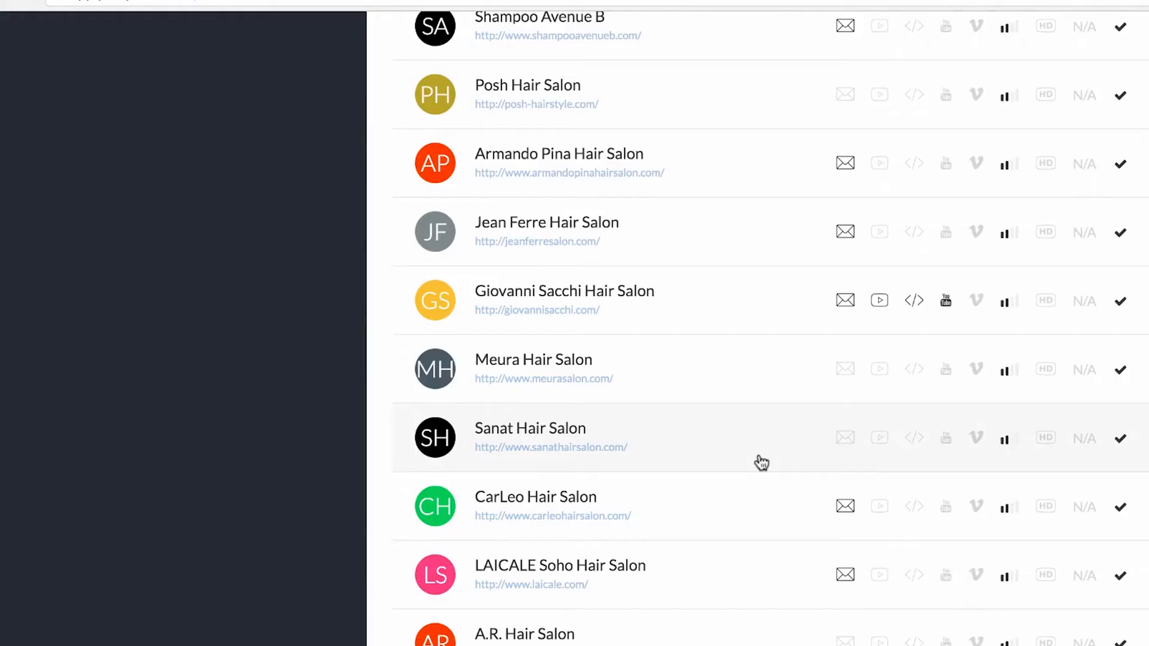
{"action": "scroll", "coordinate": [759, 464], "scroll_direction": "down", "scroll_amount": 3}
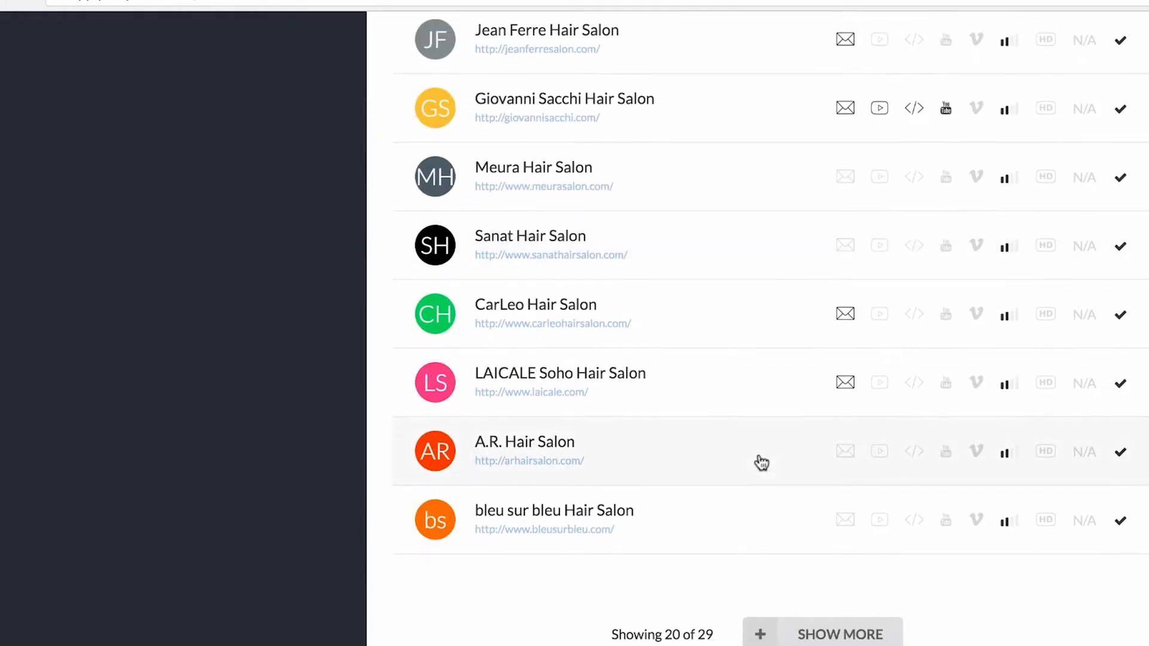
{"action": "scroll", "coordinate": [761, 463], "scroll_direction": "up", "scroll_amount": 15}
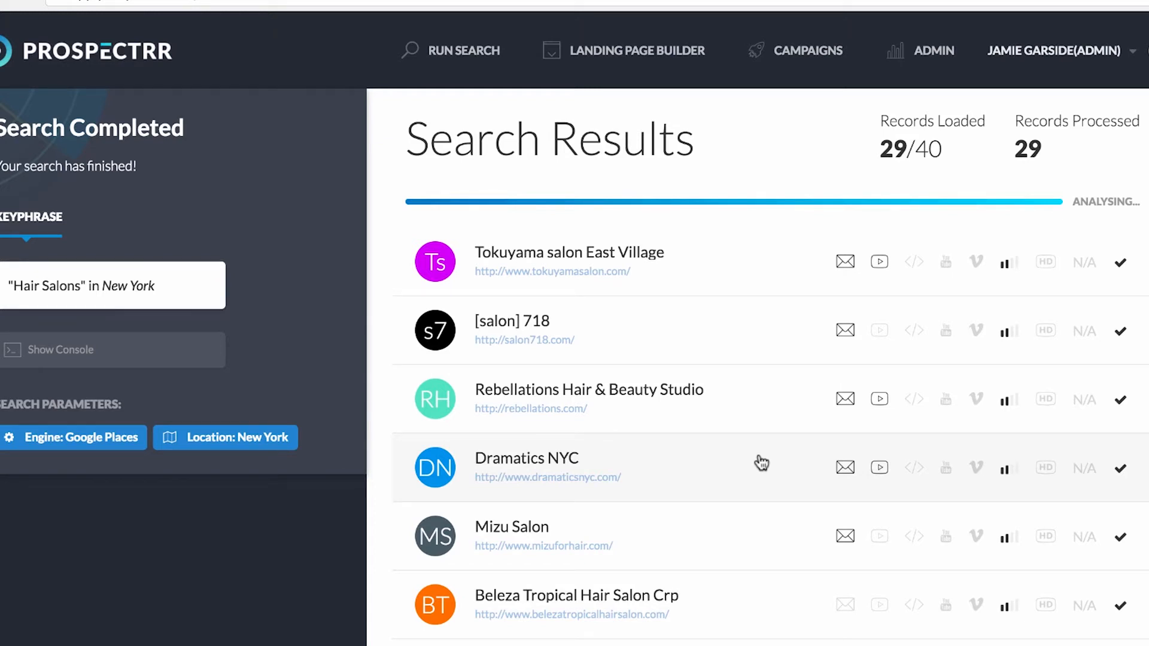
{"action": "scroll", "coordinate": [761, 463], "scroll_direction": "down", "scroll_amount": 15}
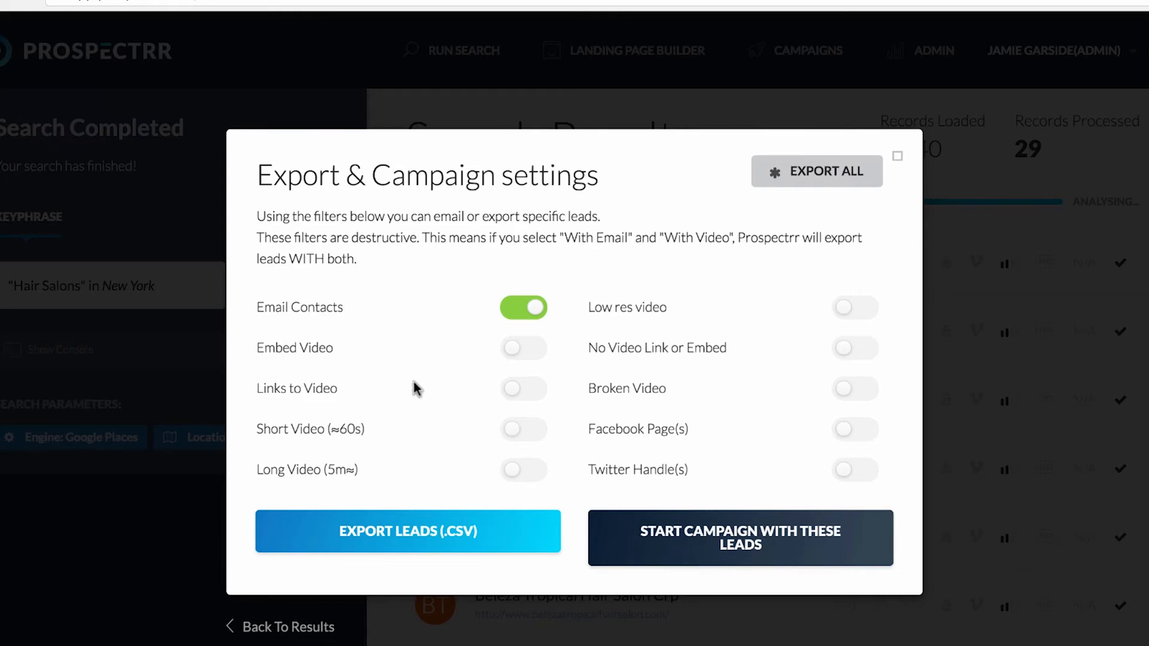
Try the Embed Video lead filter, switch it back off, and enable Low res video, No Video Link or Embed, and Broken Video.
{"action": "left_click", "coordinate": [529, 359]}
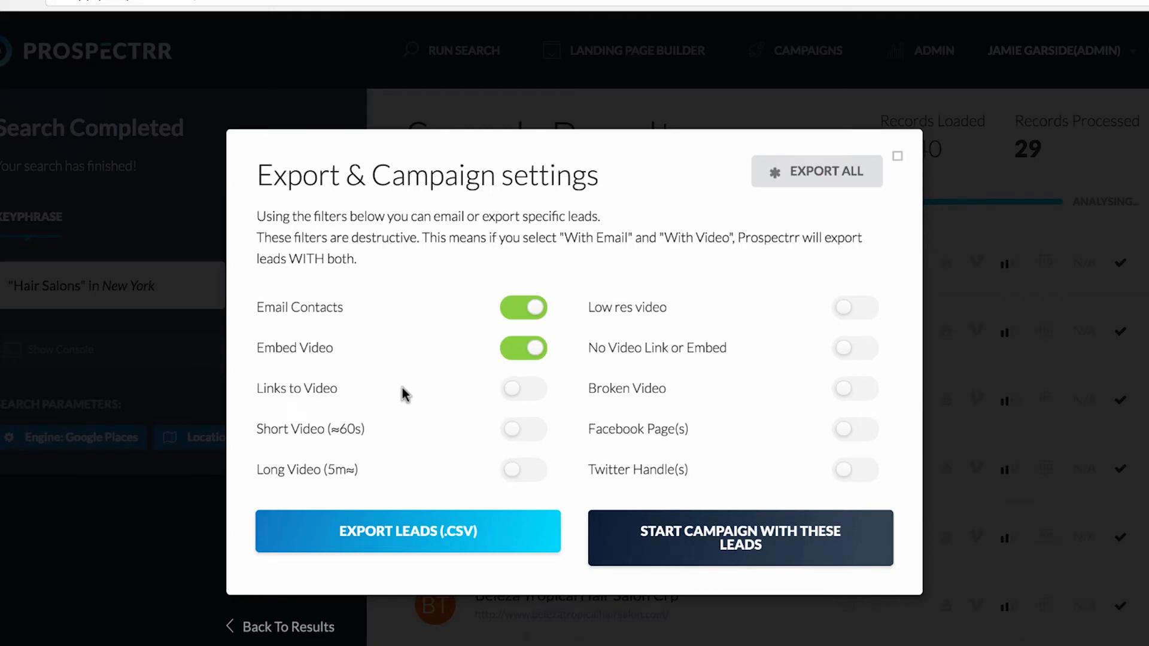
{"action": "left_click", "coordinate": [520, 347]}
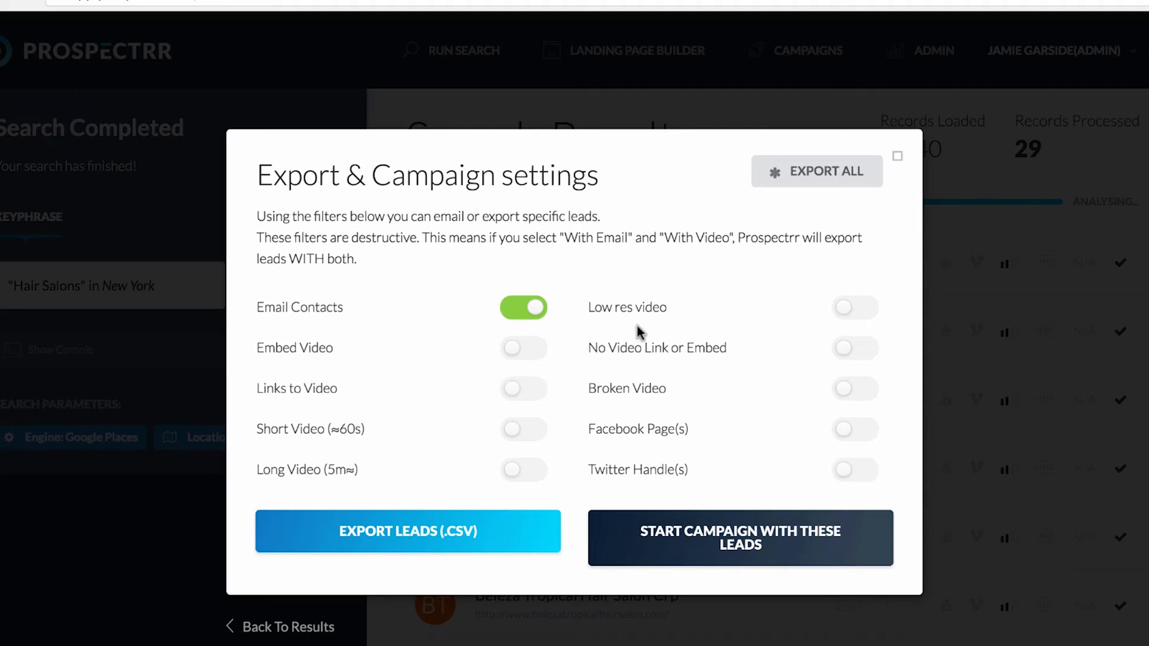
{"action": "left_click", "coordinate": [846, 313]}
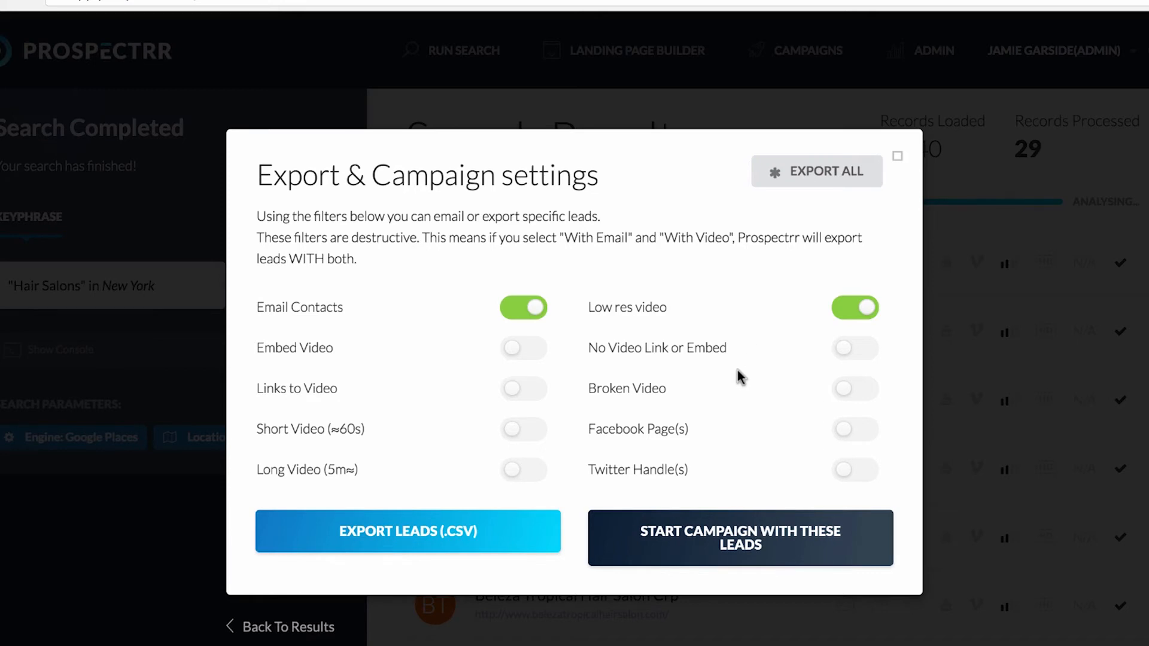
{"action": "left_click", "coordinate": [855, 348]}
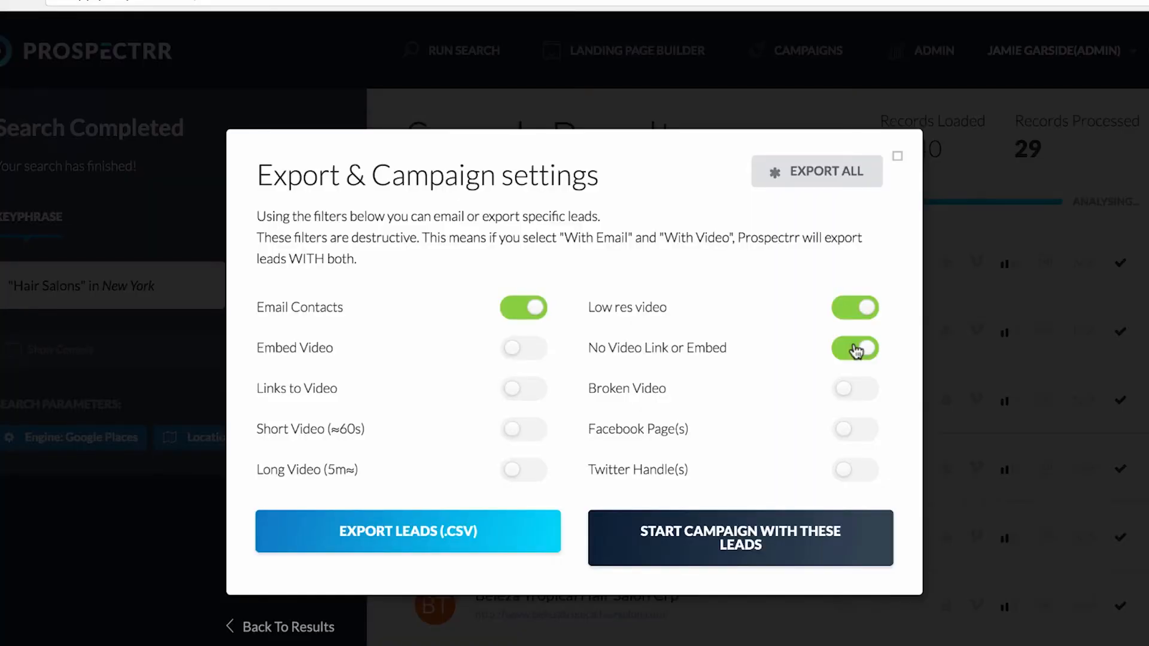
{"action": "left_click", "coordinate": [861, 392]}
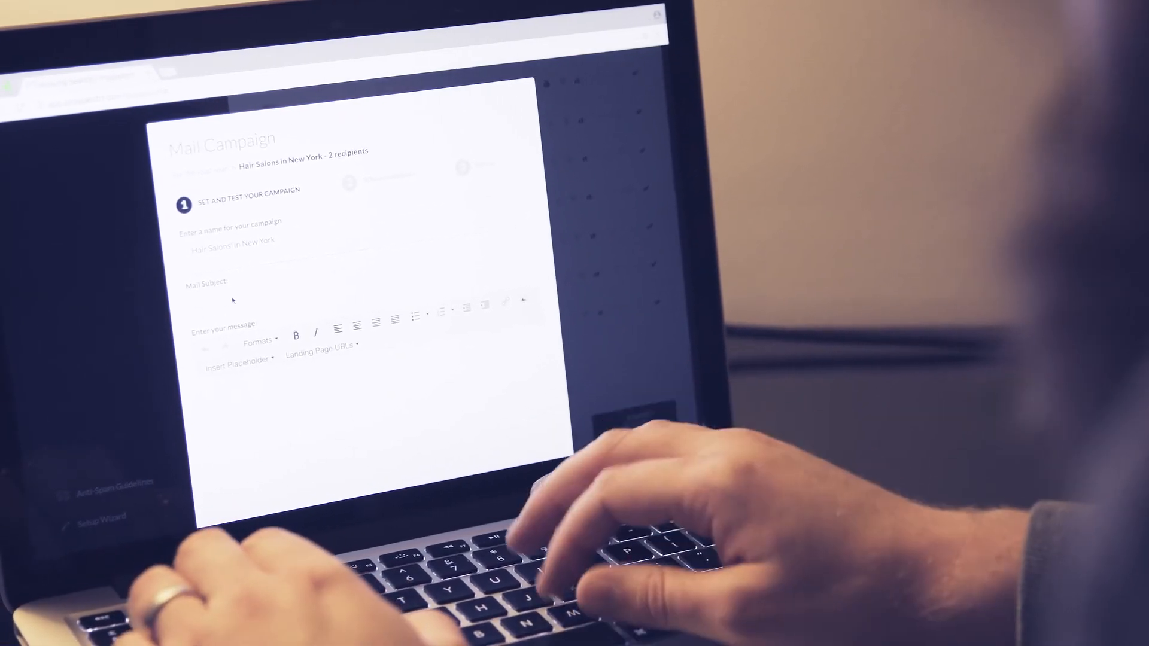
Enter "Interested in video for your business?" as the mail campaign's subject.
{"action": "type", "text": "Intere"}
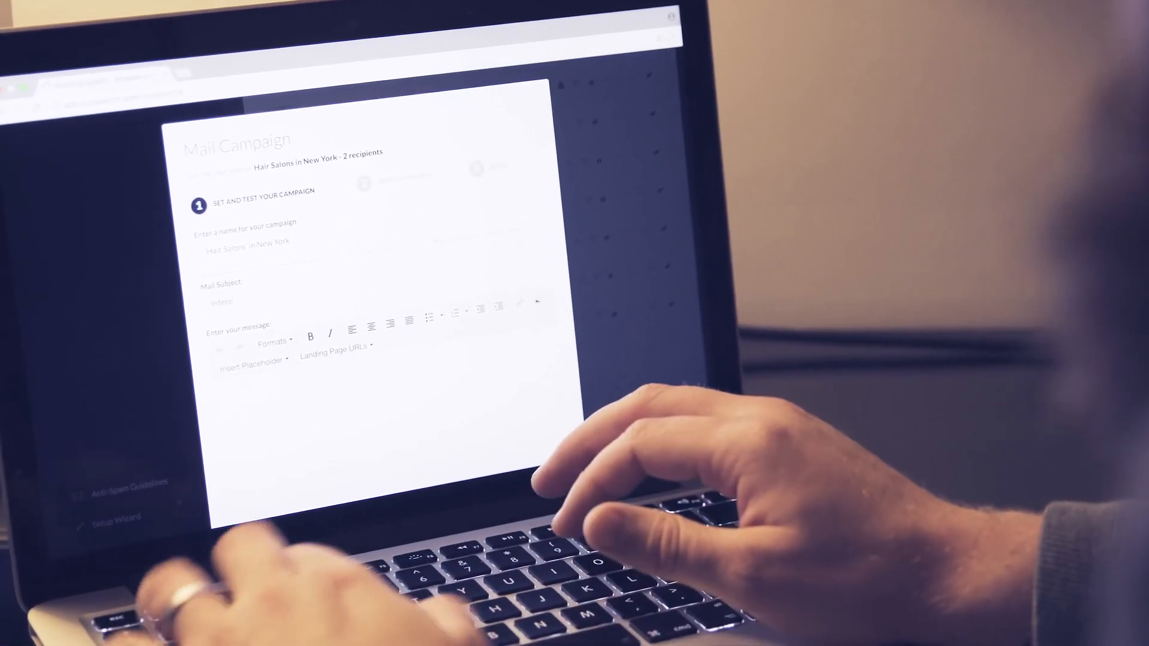
{"action": "type", "text": "sted you w"}
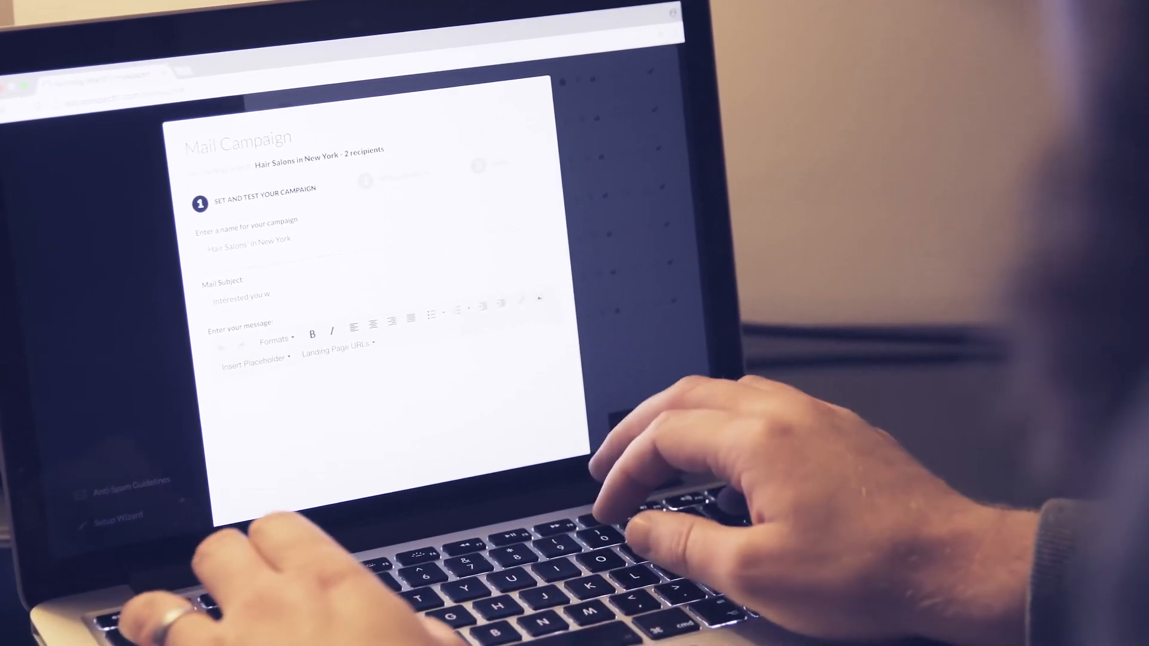
{"action": "key", "text": "BackSpace"}
{"action": "key", "text": "BackSpace"}
{"action": "key", "text": "BackSpace"}
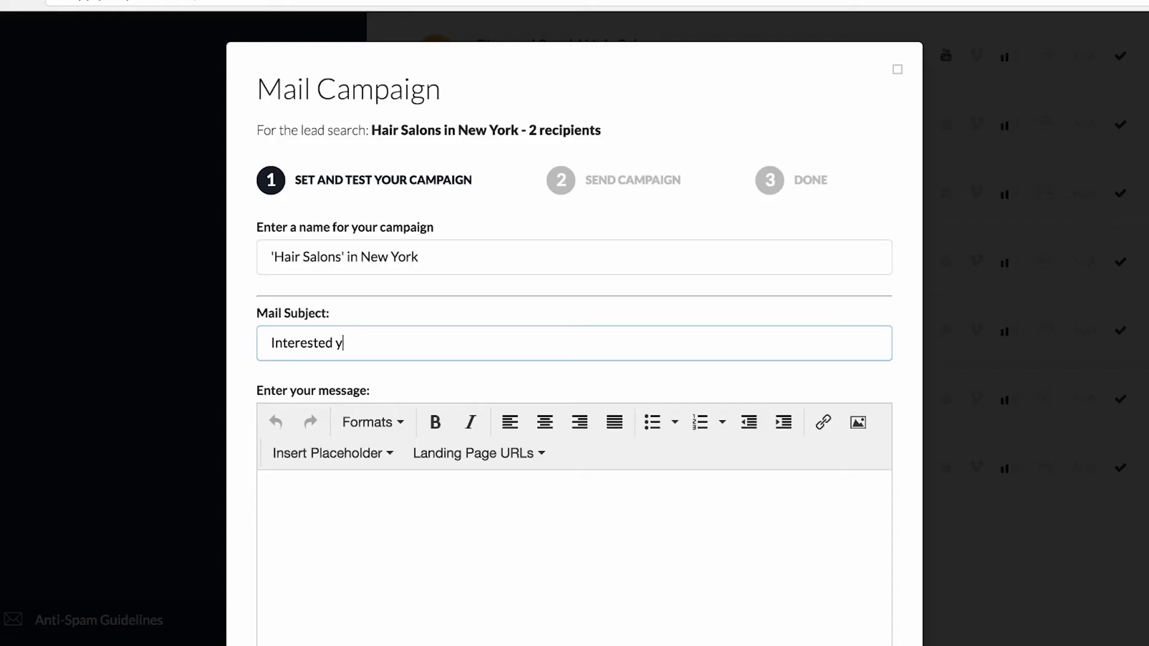
{"action": "type", "text": "in video for your business"}
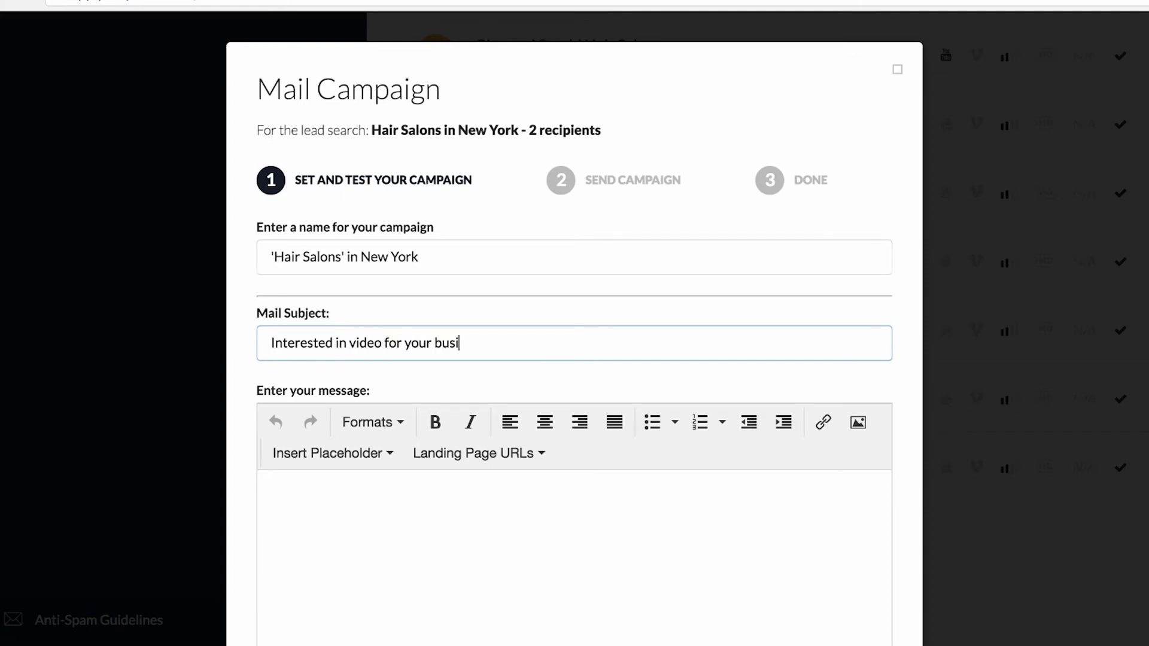
{"action": "type", "text": "?"}
Paste the prepared pitch about improving video presence as the campaign message and schedule the campaign with the tracking pixel enabled.
{"action": "scroll", "coordinate": [330, 488], "scroll_direction": "down", "scroll_amount": 5}
{"action": "left_click", "coordinate": [335, 273]}
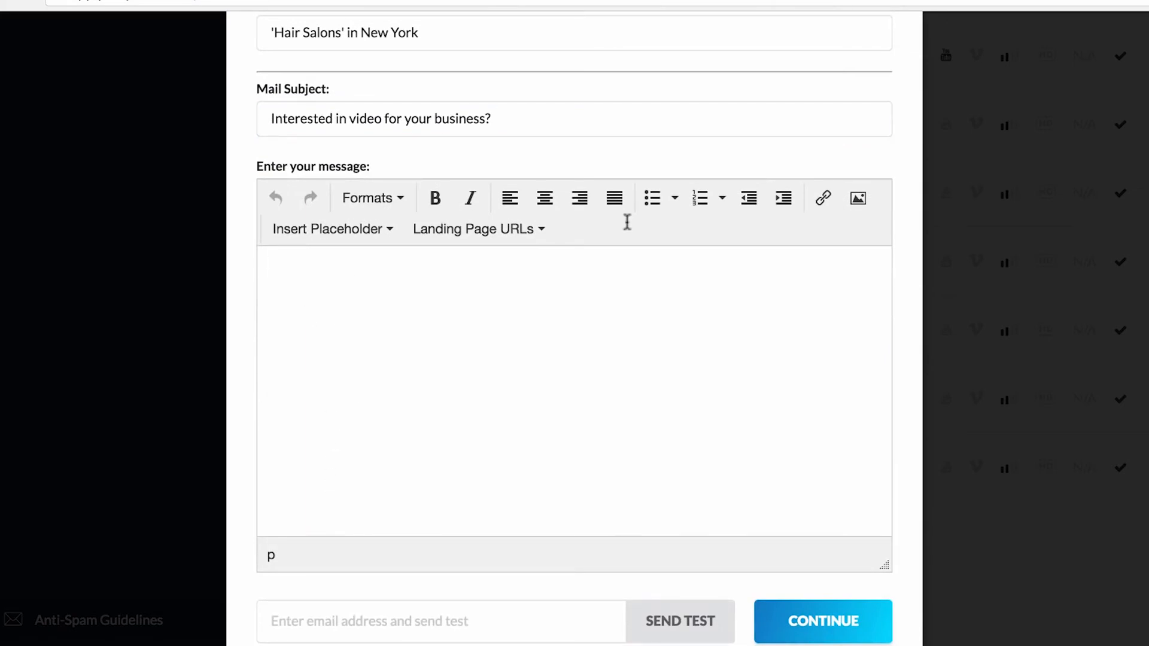
{"action": "key", "text": "ctrl+v"}
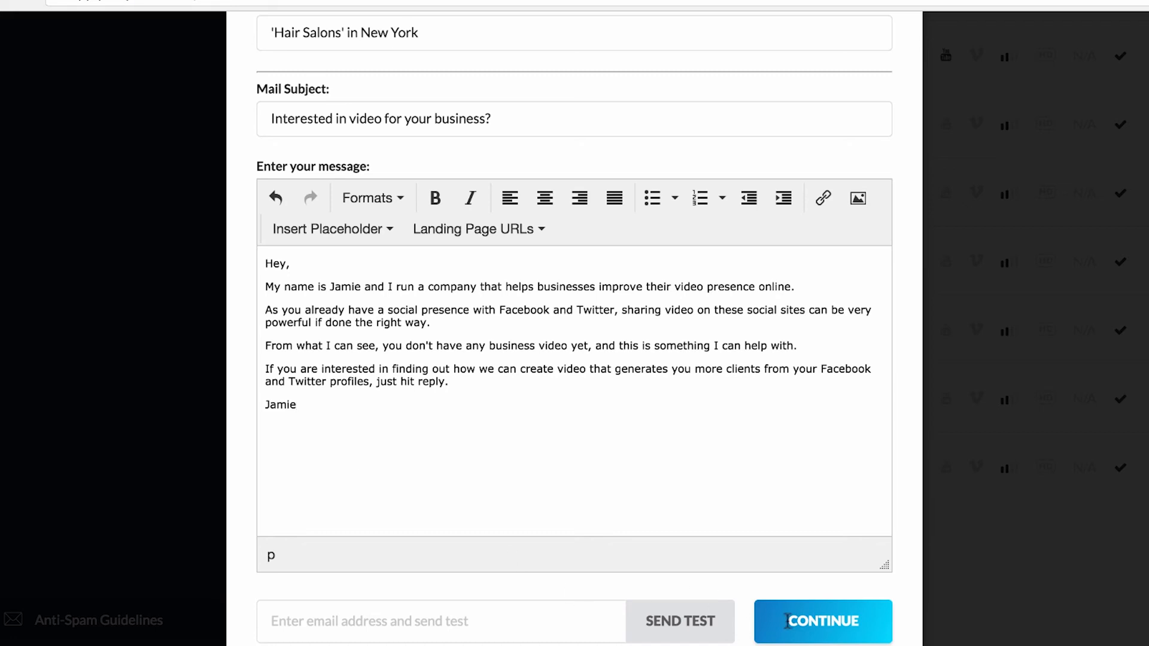
{"action": "left_click", "coordinate": [831, 616]}
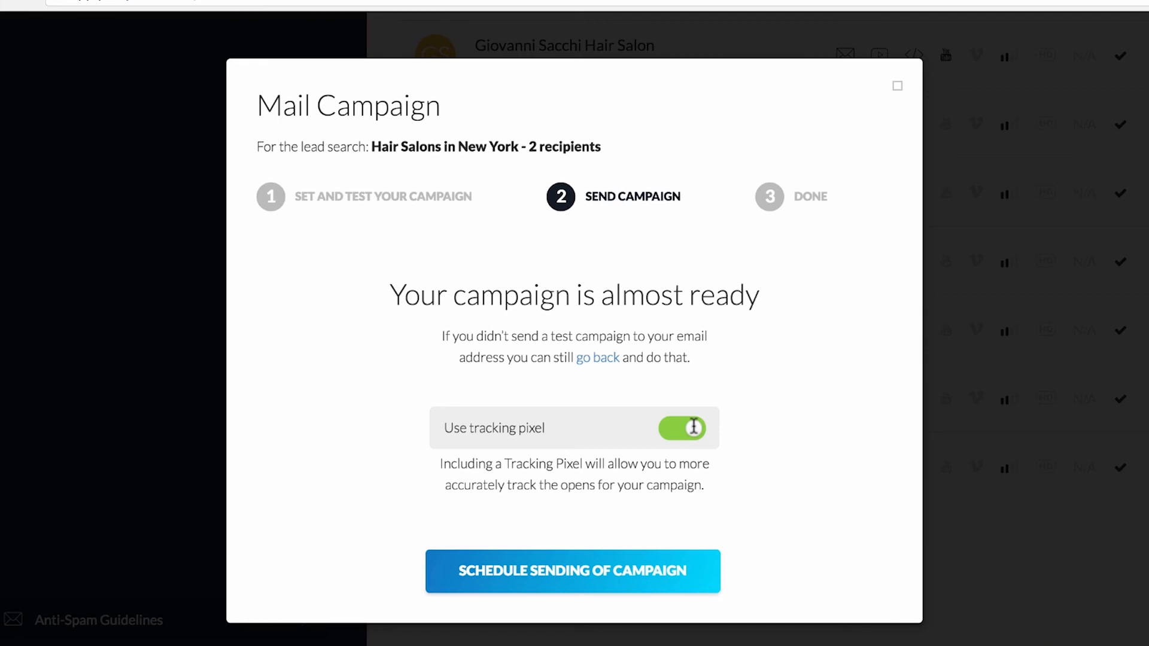
{"action": "key", "text": "Return"}
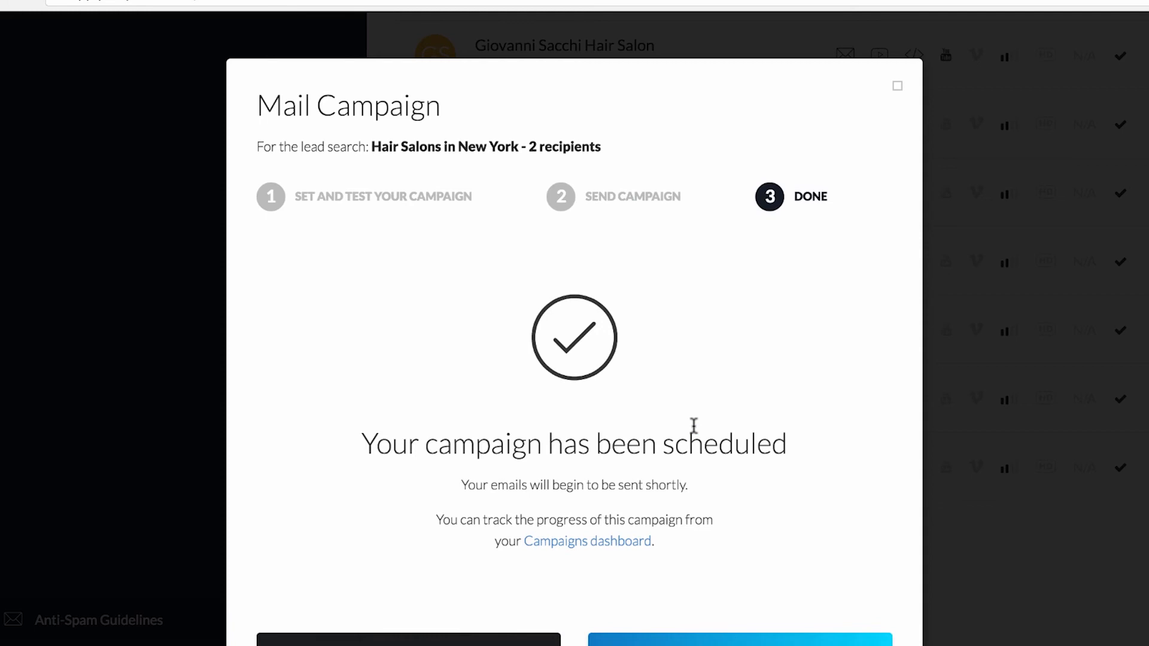